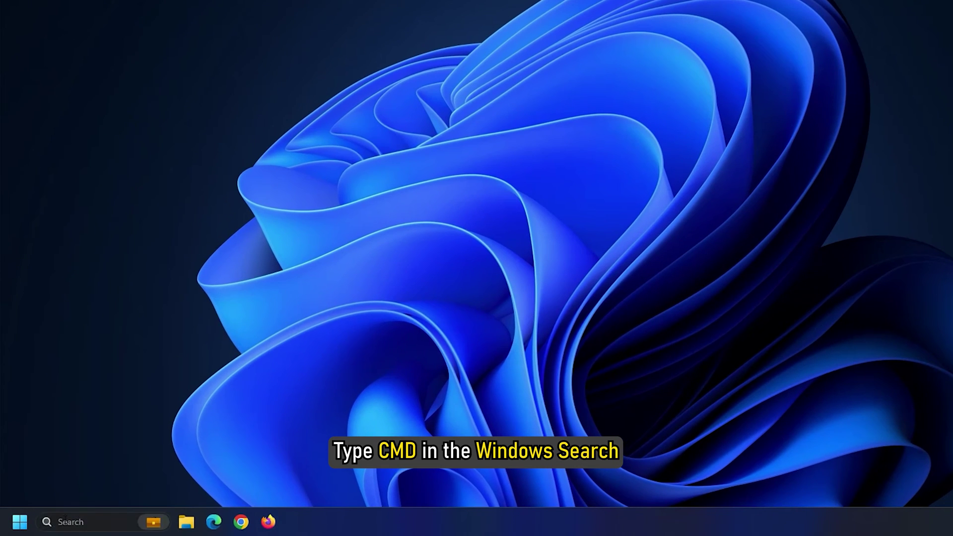
Step: Launch Command Prompt as administrator and run sfc /scannow
{"action": "left_click", "coordinate": [53, 524]}
{"action": "type", "text": "cmd"}
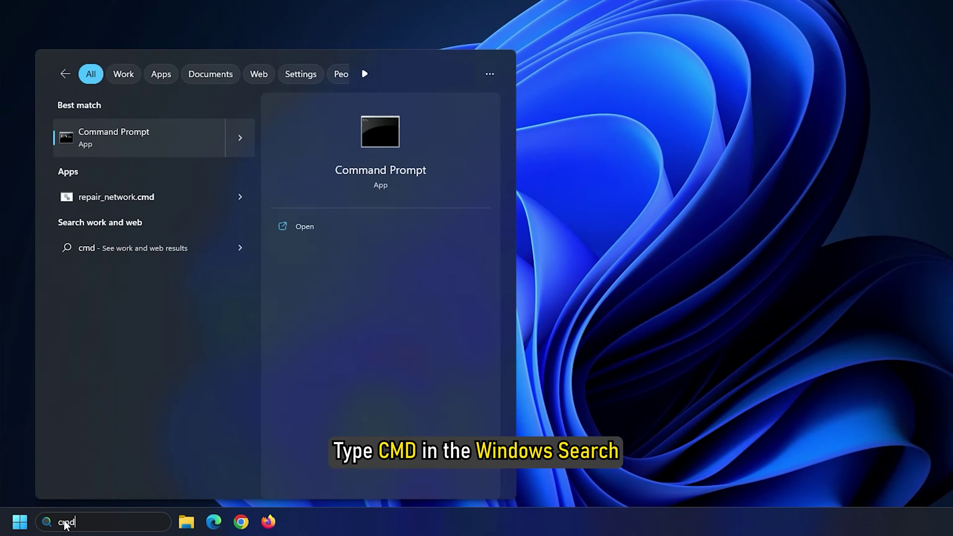
{"action": "right_click", "coordinate": [215, 142]}
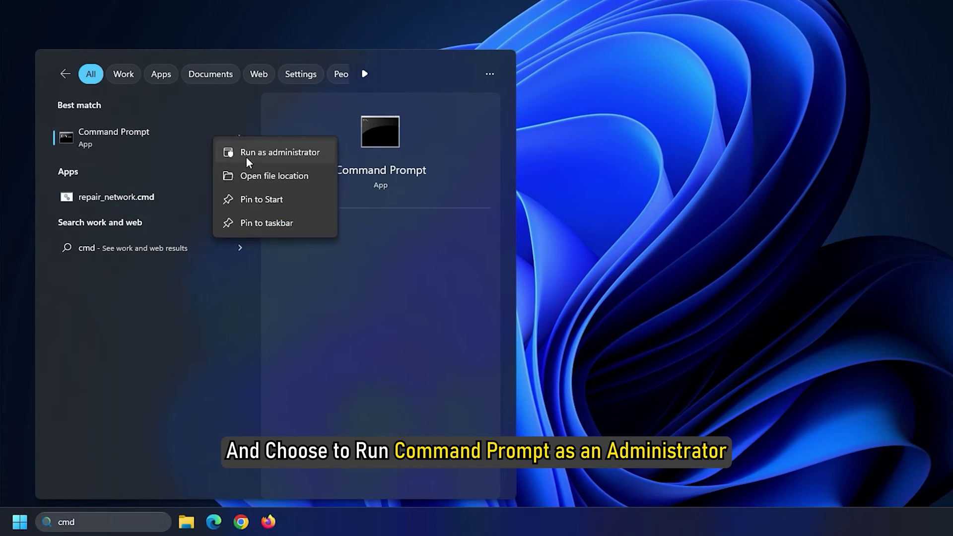
{"action": "left_click", "coordinate": [276, 153]}
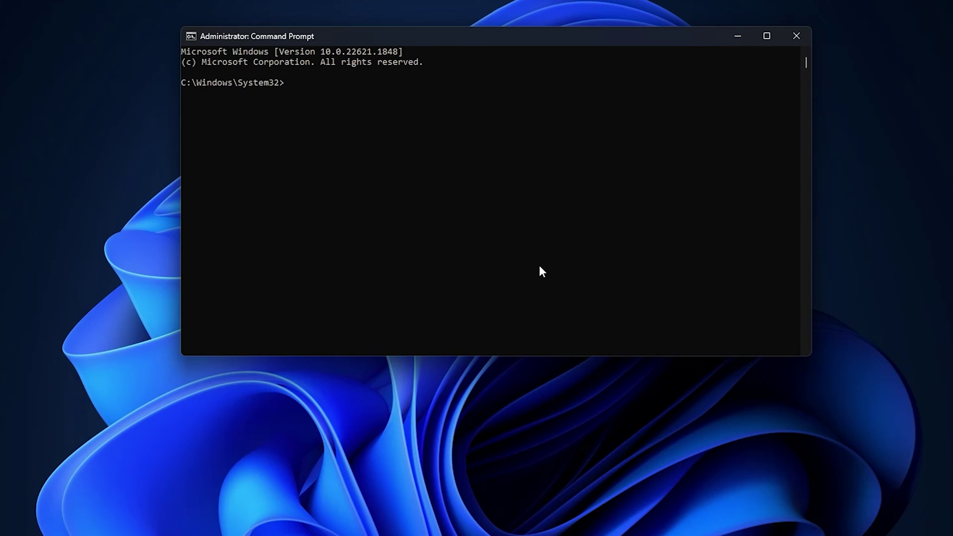
{"action": "type", "text": "sfc /scanno"}
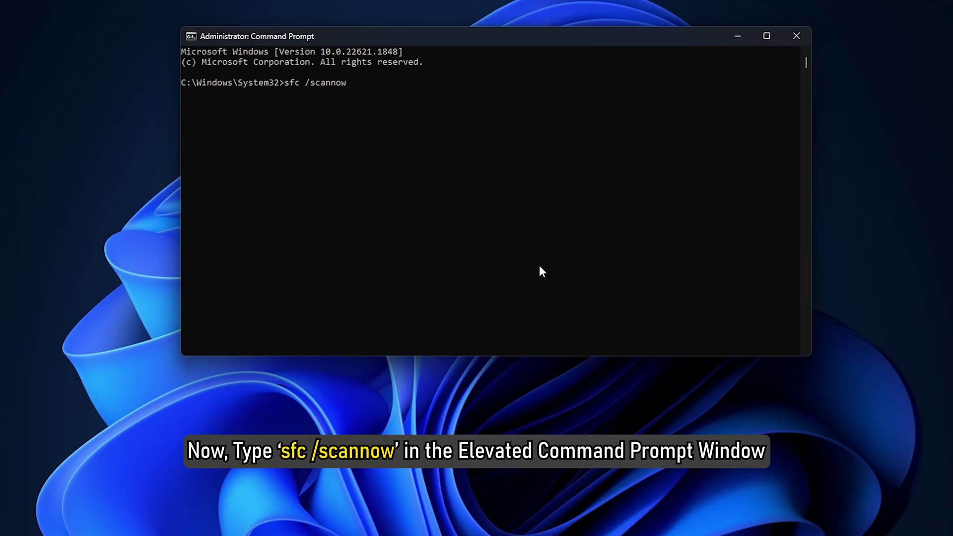
{"action": "type", "text": "w"}
{"action": "key", "text": "Return"}
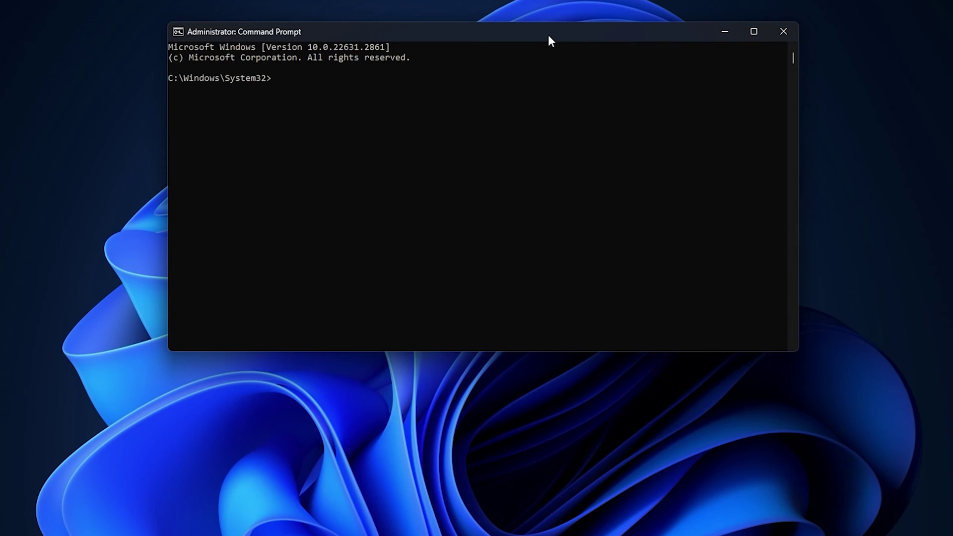
Step: Run DISM /online /cleanup-image with /restorehealth, then /scanhealth, and close the console
{"action": "type", "text": "Dism.exe /"}
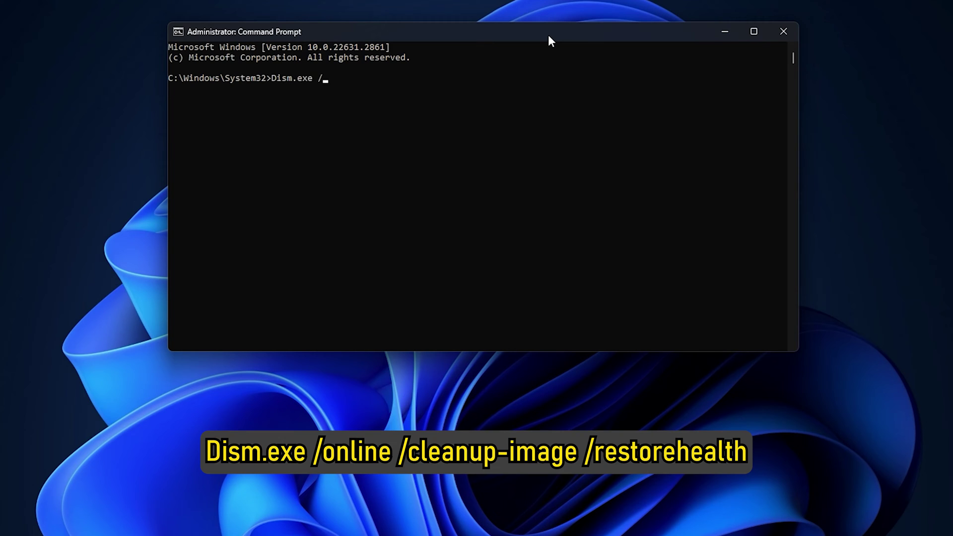
{"action": "type", "text": "online /cleanup-image /rest"}
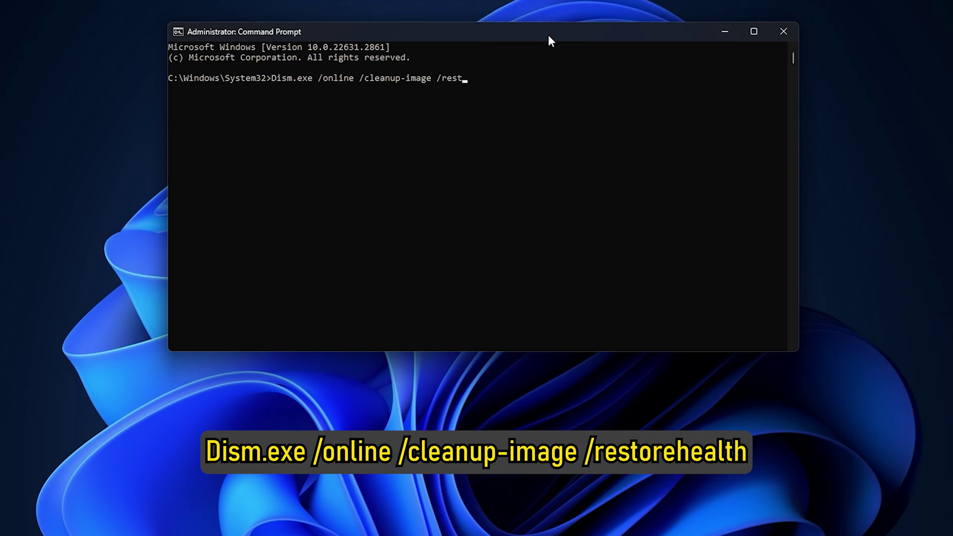
{"action": "type", "text": "orehealth"}
{"action": "key", "text": "Return"}
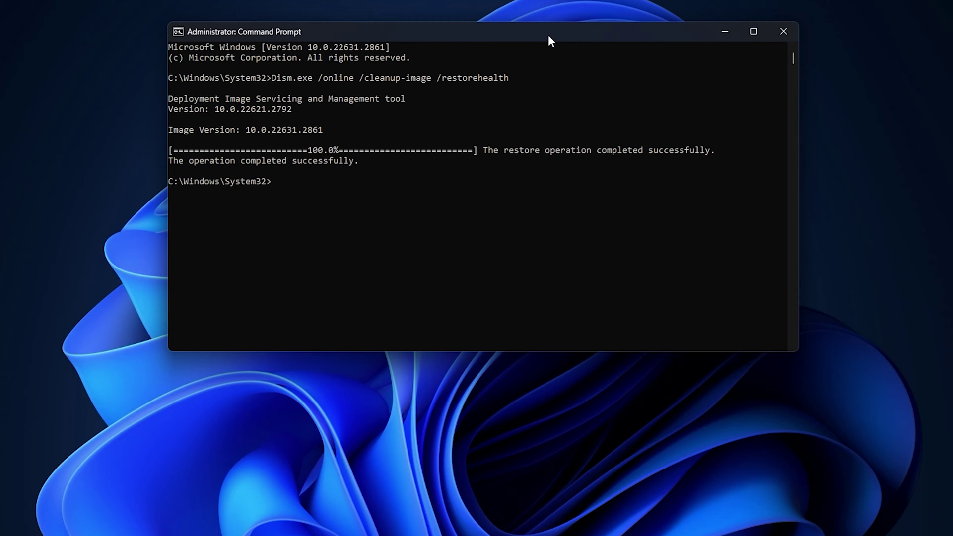
{"action": "type", "text": "Dism.exe /o"}
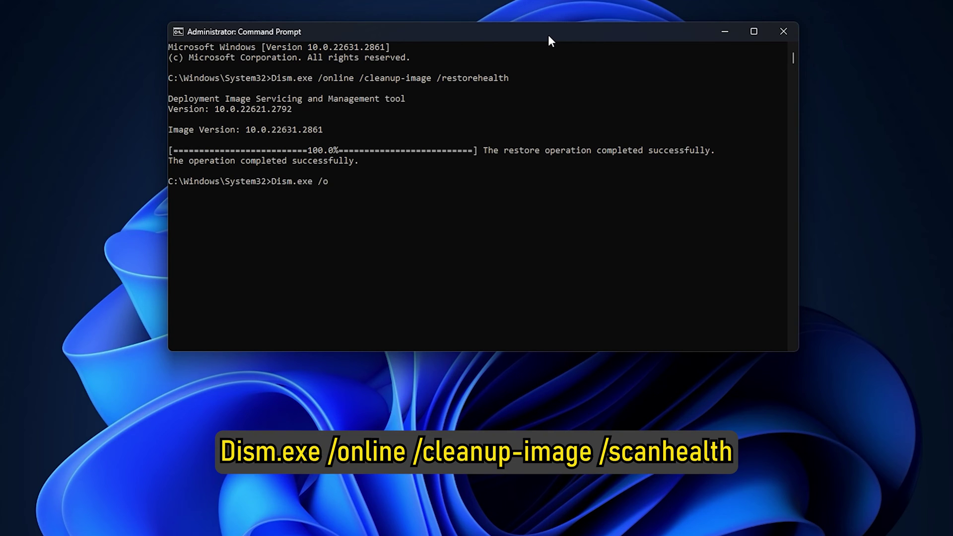
{"action": "type", "text": "nline /cleanup-image /scanhealth"}
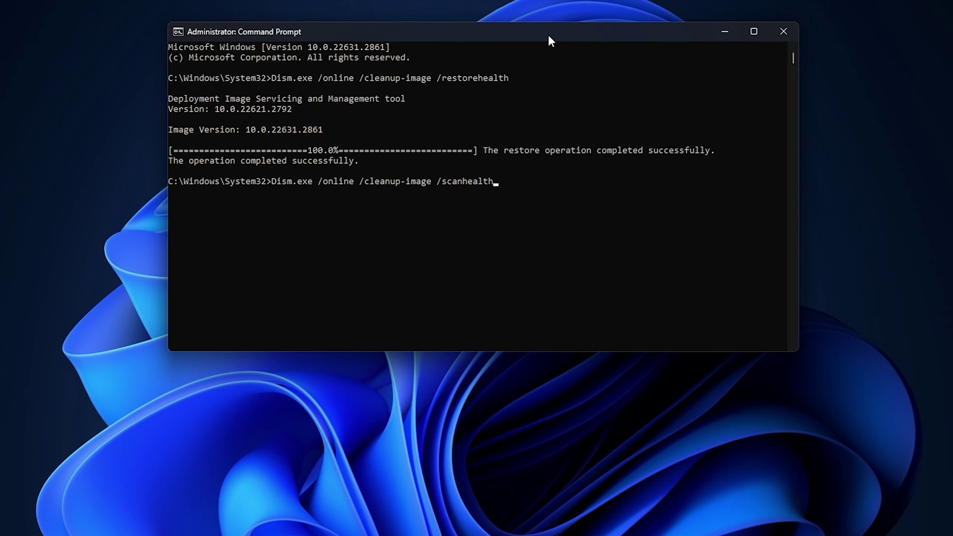
{"action": "key", "text": "Return"}
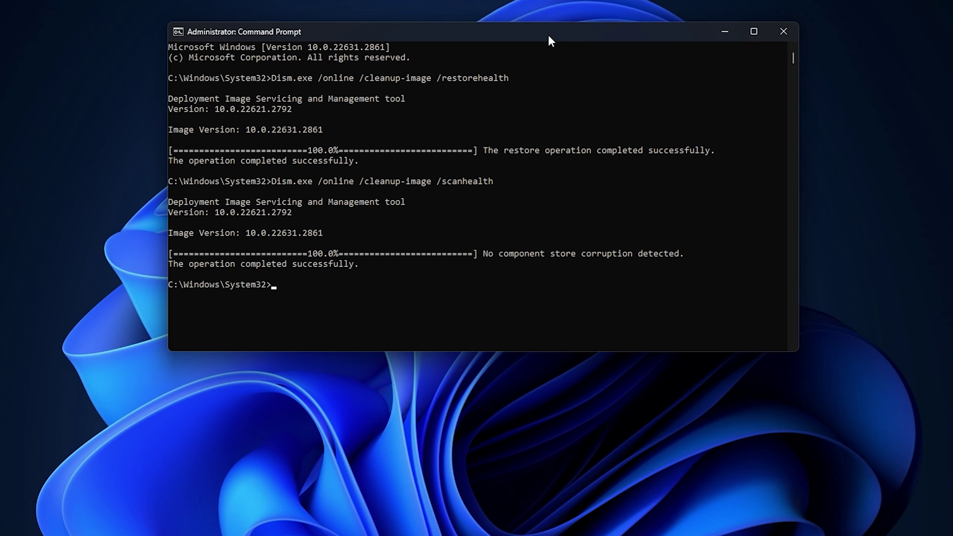
{"action": "left_click", "coordinate": [787, 32]}
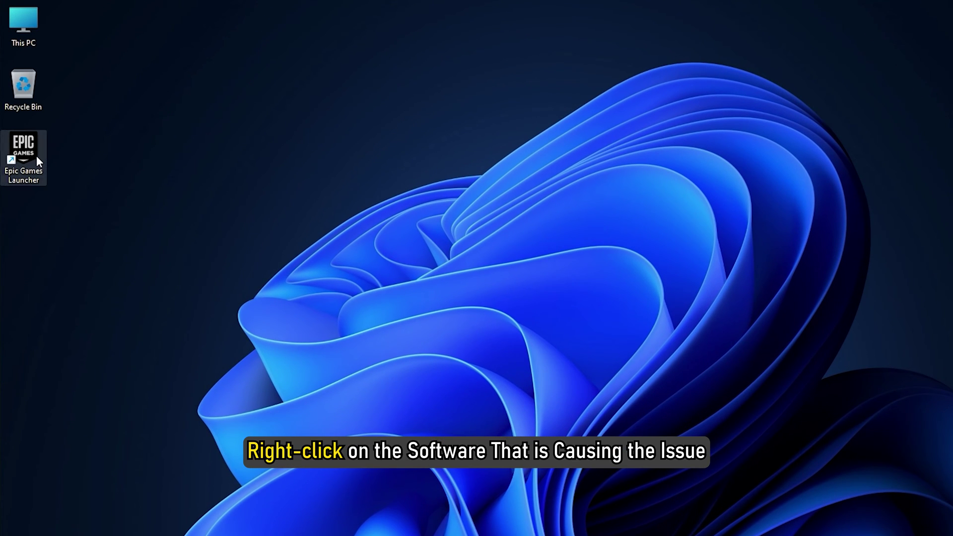
Step: Set the Epic Games Launcher shortcut to Windows 8 compatibility mode, run as administrator, and apply
{"action": "right_click", "coordinate": [37, 156]}
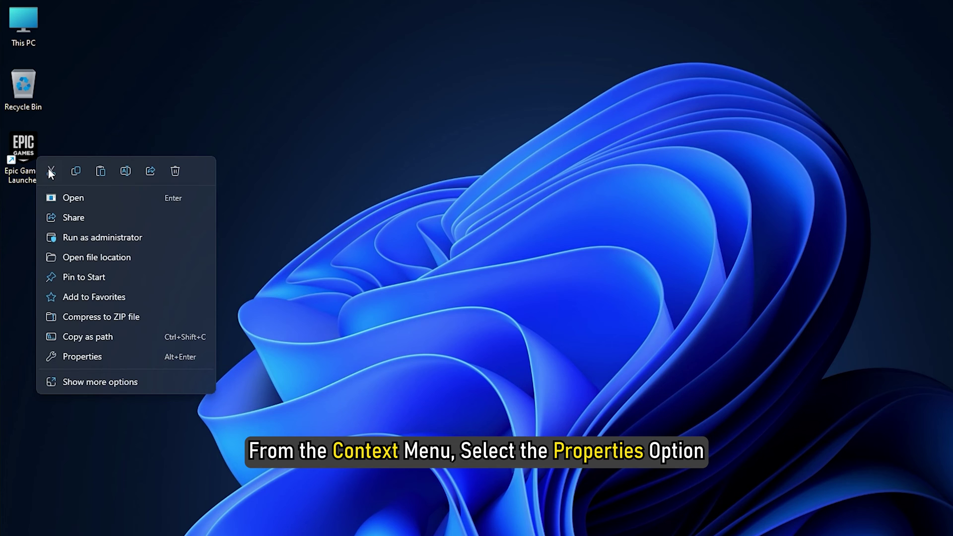
{"action": "left_click", "coordinate": [135, 356]}
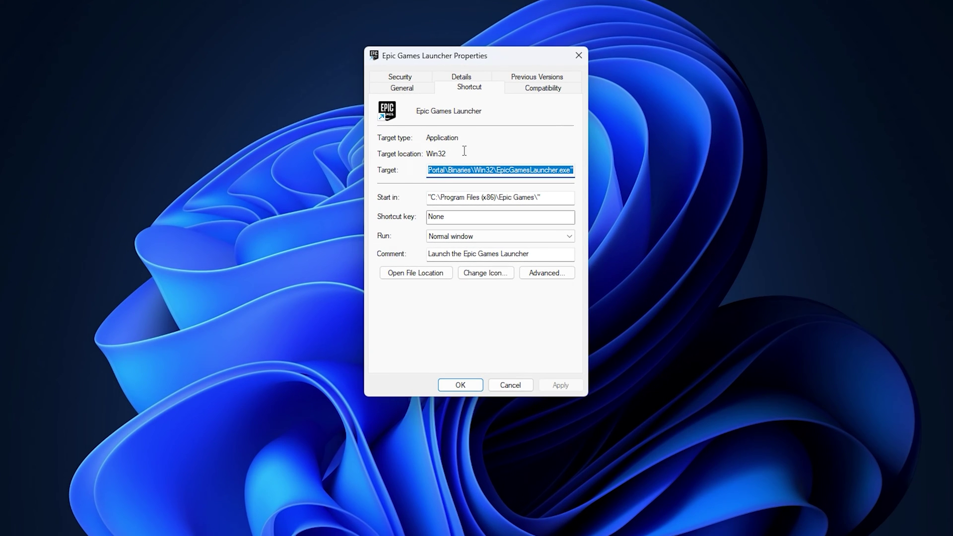
{"action": "left_click", "coordinate": [533, 88]}
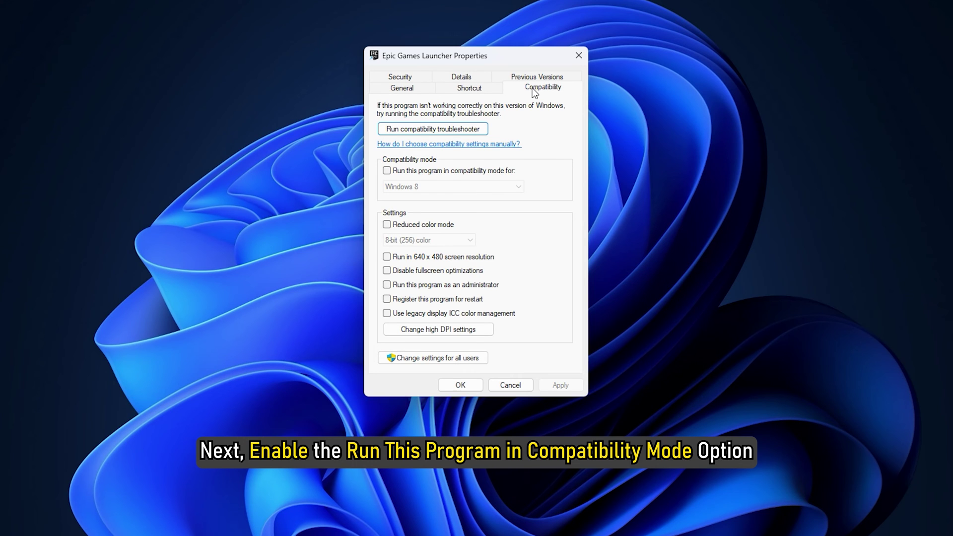
{"action": "left_click", "coordinate": [416, 171]}
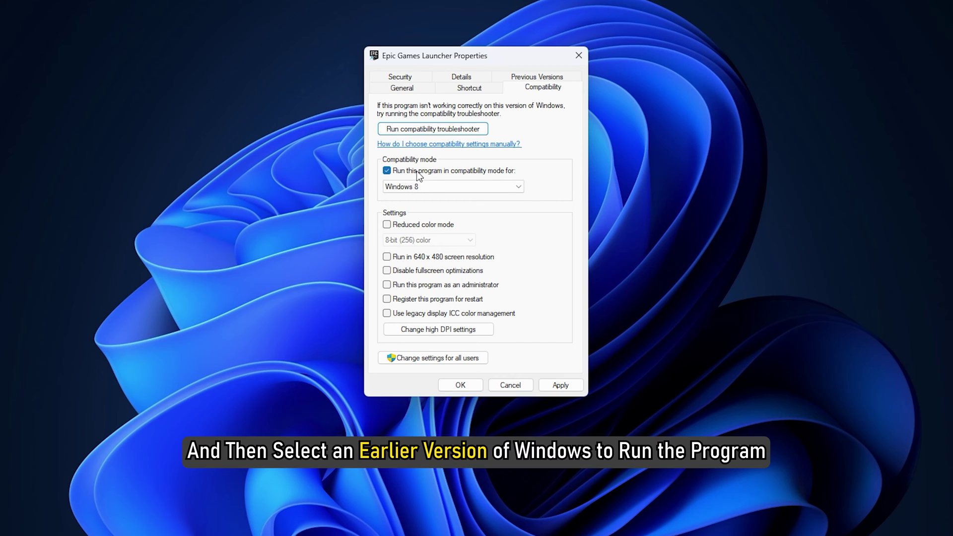
{"action": "left_click", "coordinate": [451, 188]}
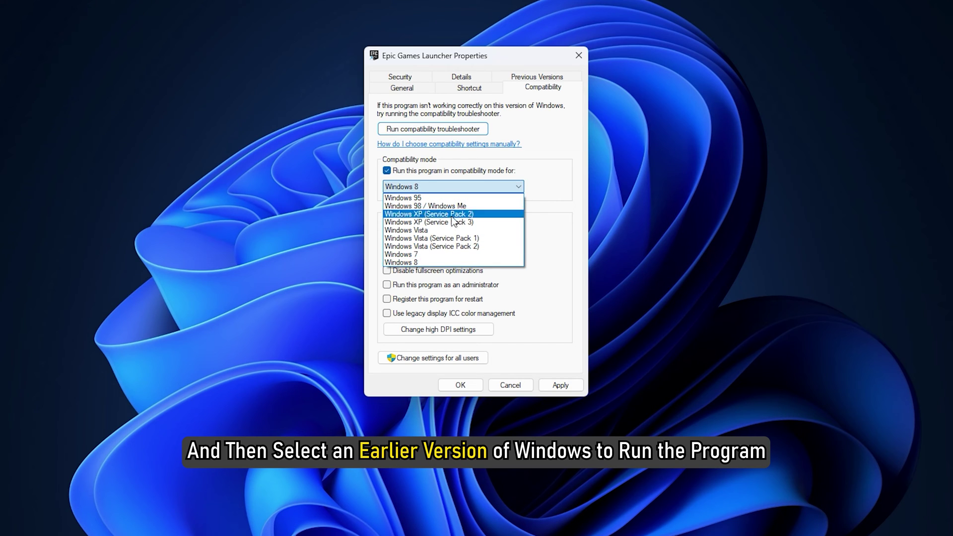
{"action": "left_click", "coordinate": [452, 262]}
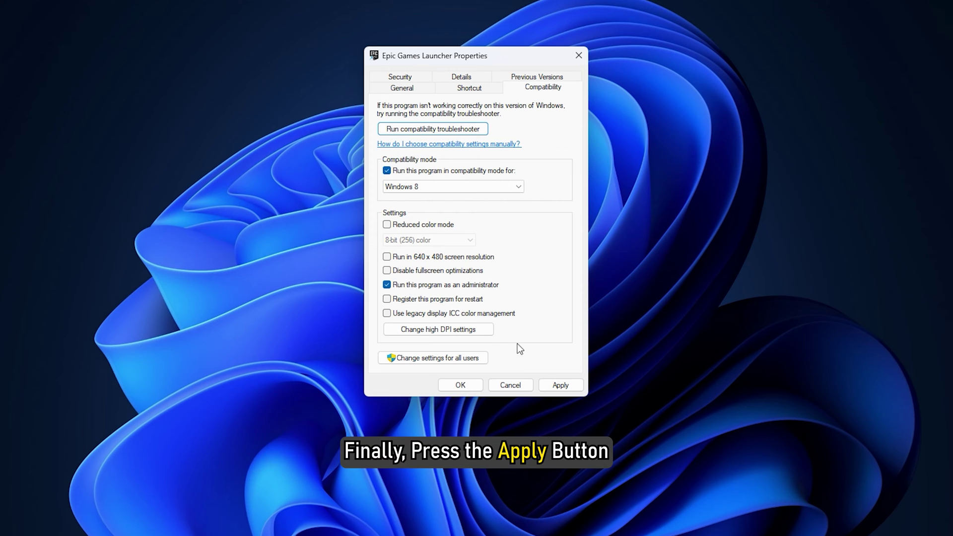
{"action": "left_click", "coordinate": [561, 386]}
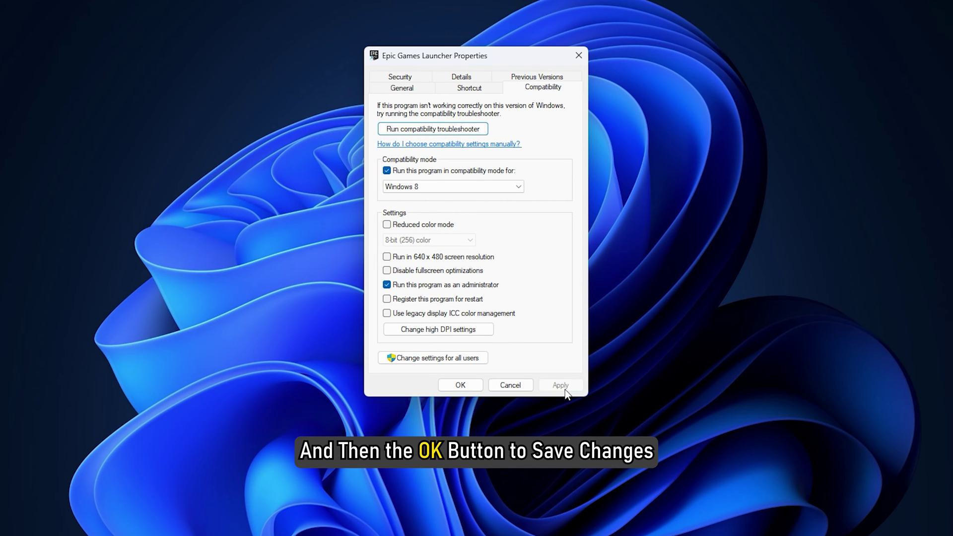
{"action": "left_click", "coordinate": [440, 385]}
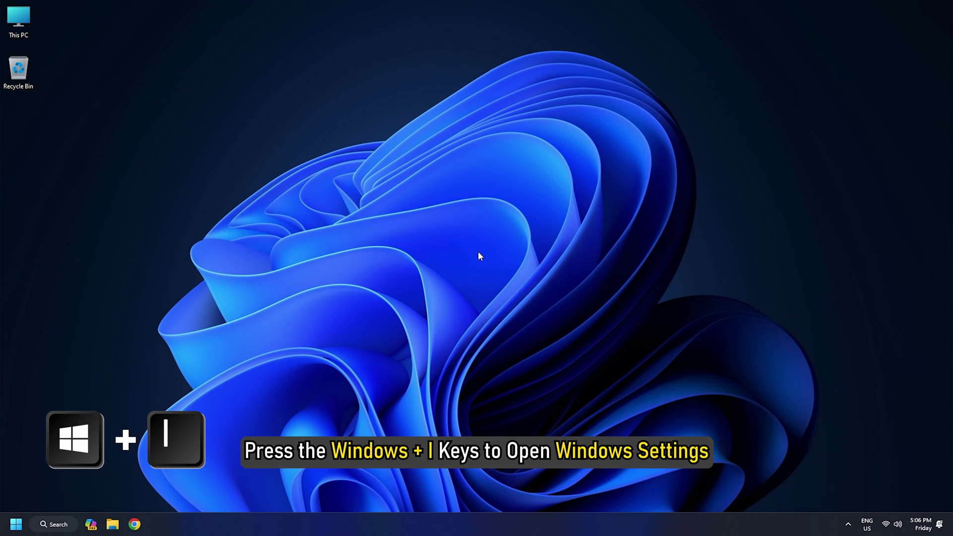
Step: Uninstall the 4.03 GB app from Settings' Installed apps list and confirm
{"action": "key", "text": "super+i"}
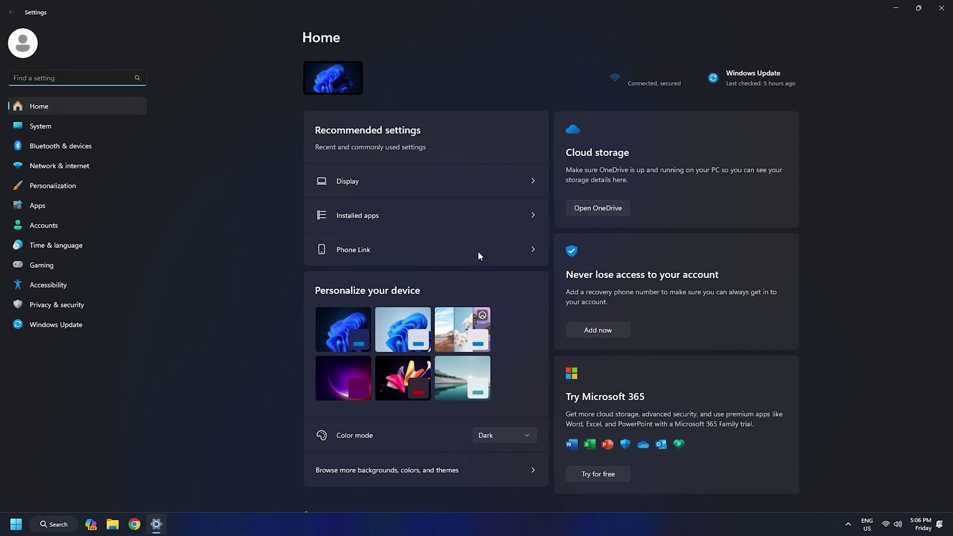
{"action": "left_click", "coordinate": [43, 205]}
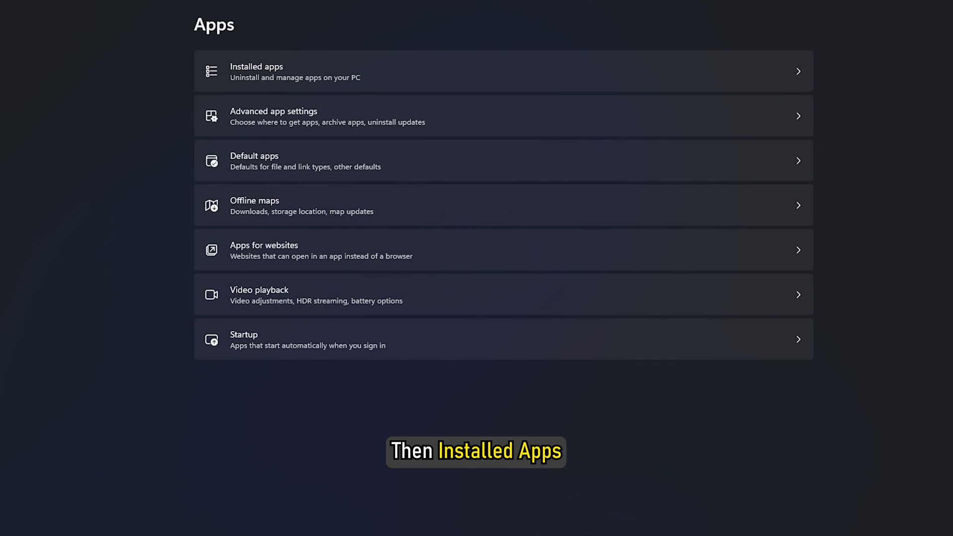
{"action": "left_click", "coordinate": [344, 82]}
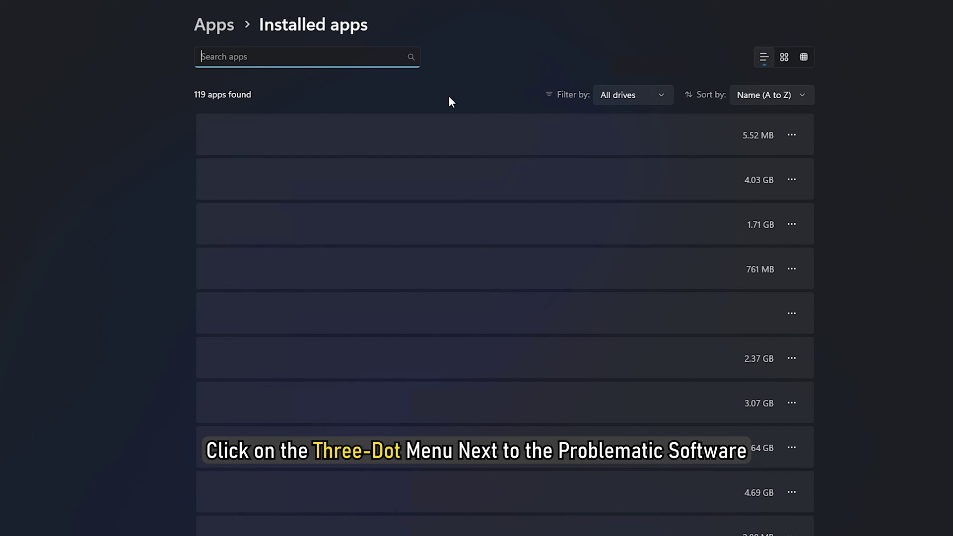
{"action": "left_click", "coordinate": [793, 181]}
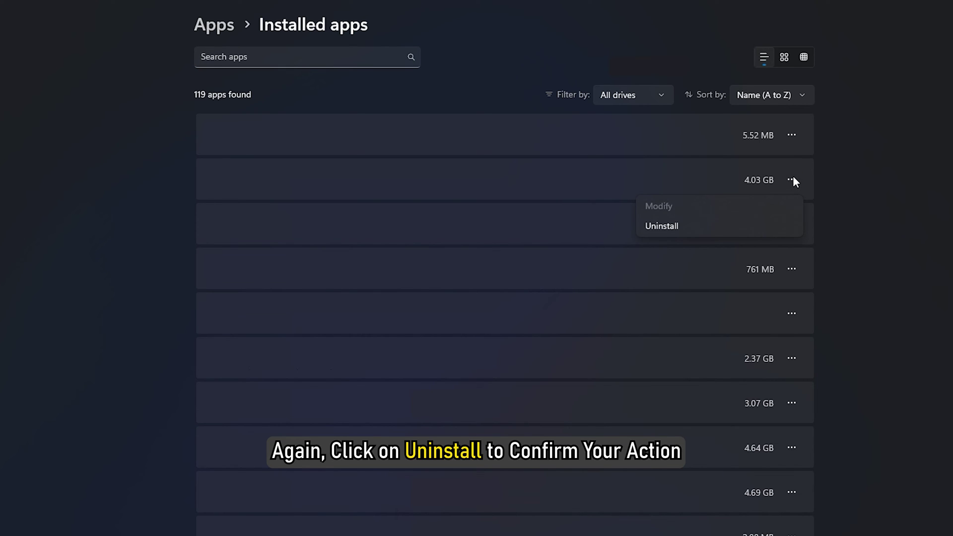
{"action": "left_click", "coordinate": [722, 224]}
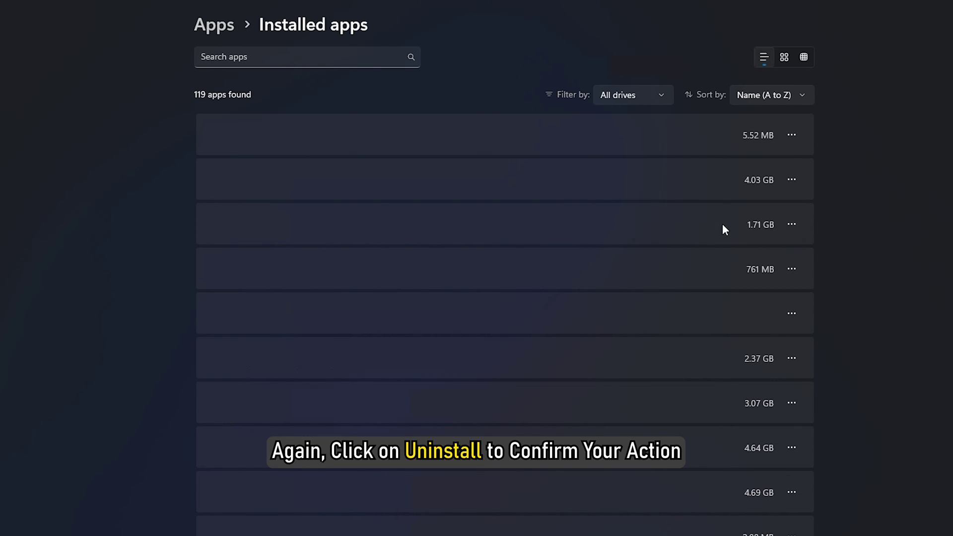
{"action": "left_click", "coordinate": [762, 245]}
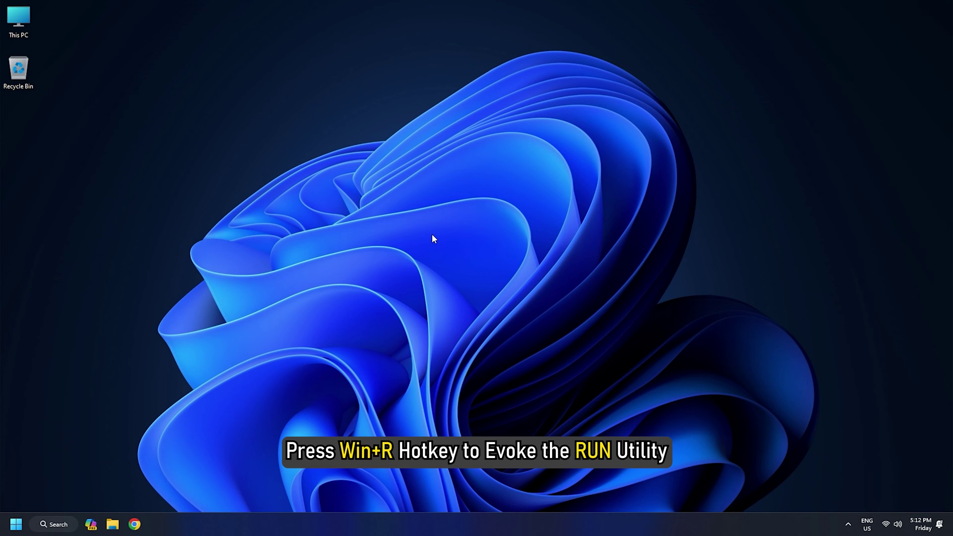
Step: Start rstrui and pick the Wednesday 12:03:21 PM Windows Update restore point
{"action": "key", "text": "super+r"}
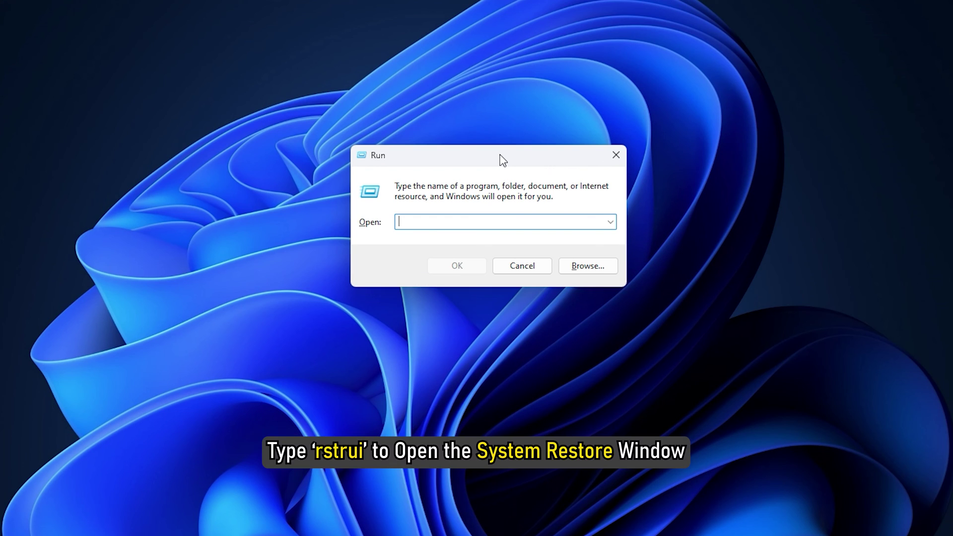
{"action": "type", "text": "rstrui"}
{"action": "left_click", "coordinate": [450, 264]}
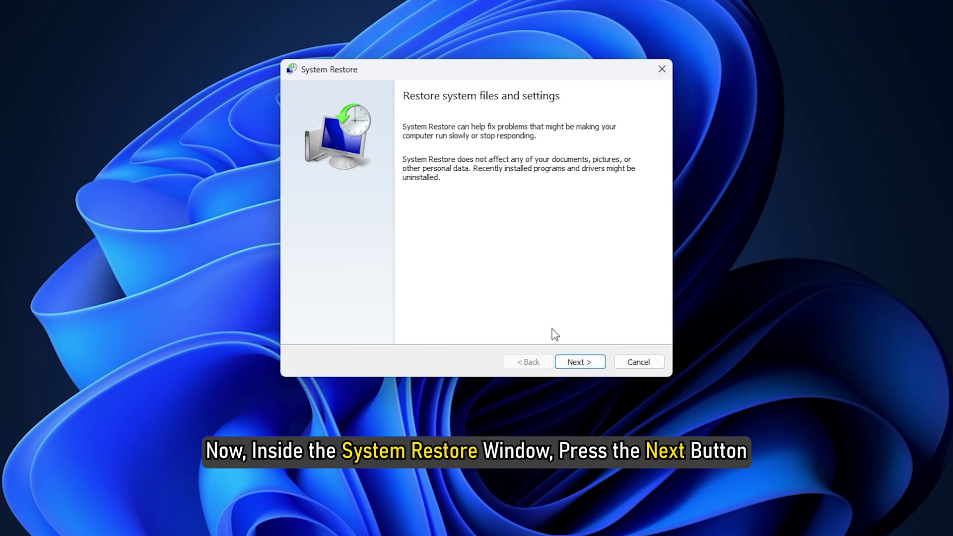
{"action": "left_click", "coordinate": [573, 363]}
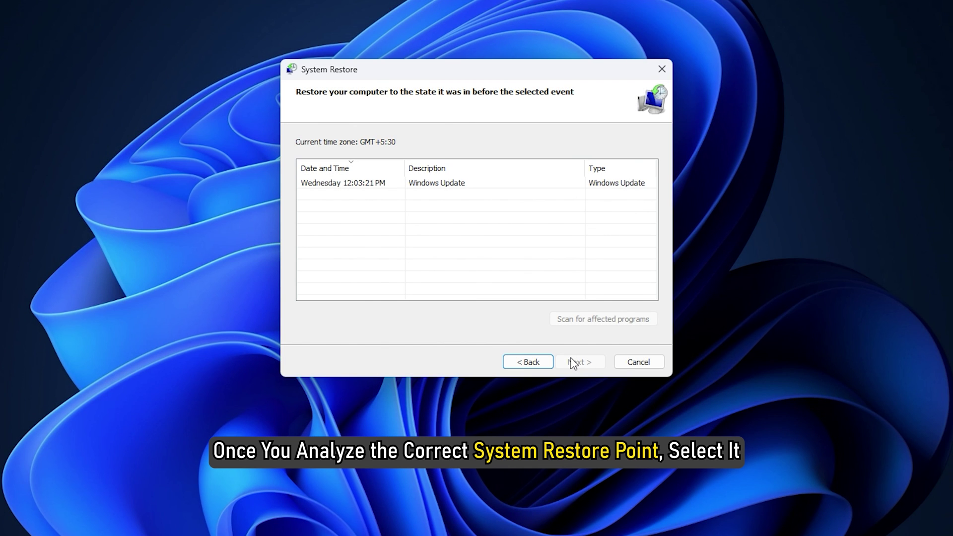
{"action": "left_click", "coordinate": [636, 183]}
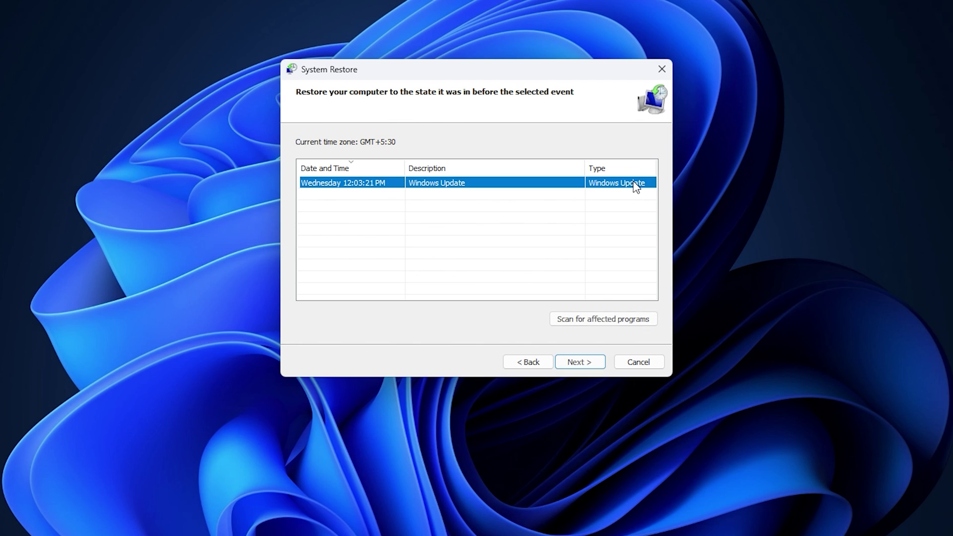
{"action": "left_click", "coordinate": [584, 366]}
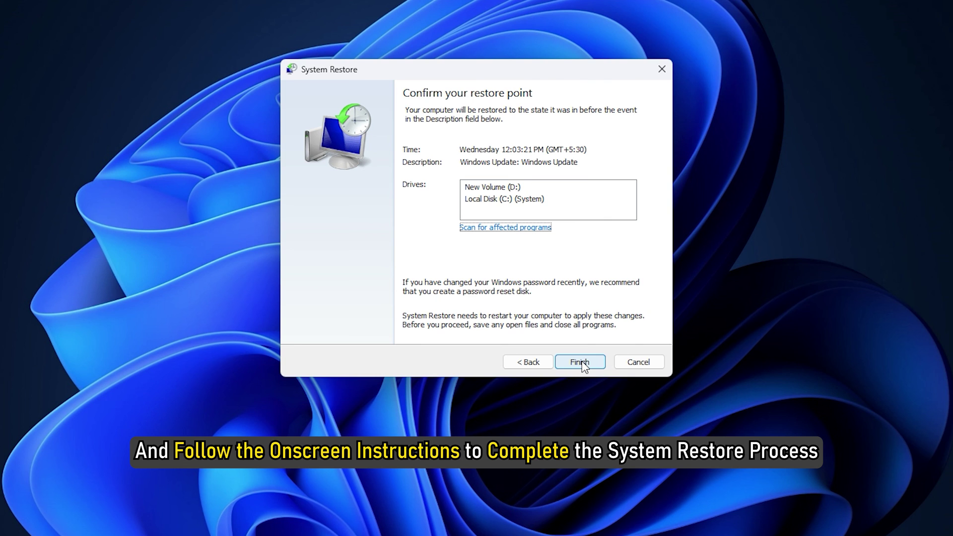